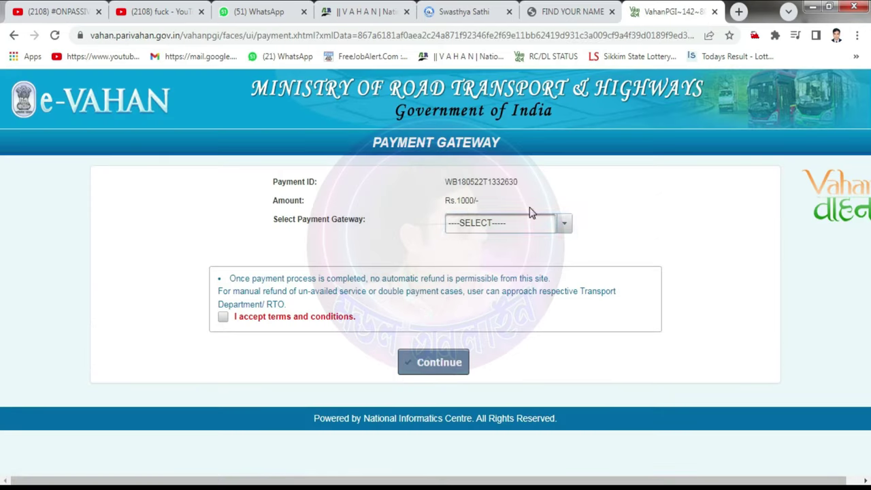
# Step: Choose GRIPS as the e-Vahan payment gateway, accept the terms and continue
pyautogui.click(565, 226)
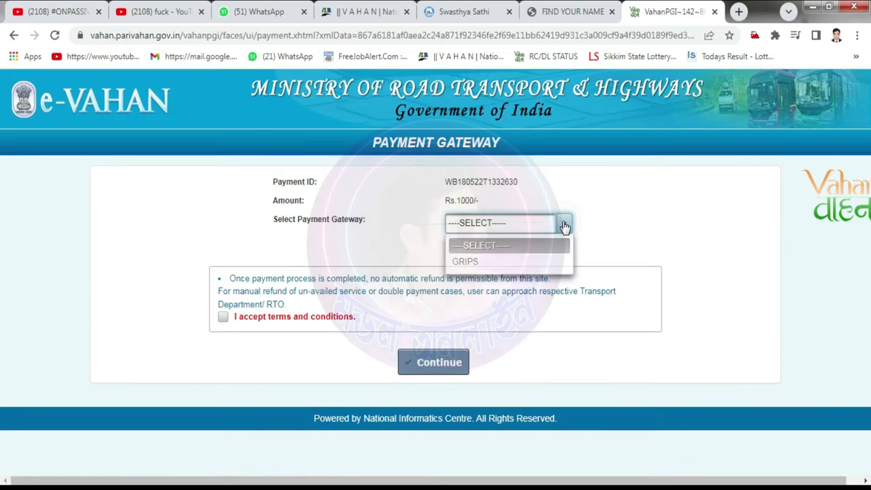
pyautogui.click(485, 263)
pyautogui.click(223, 316)
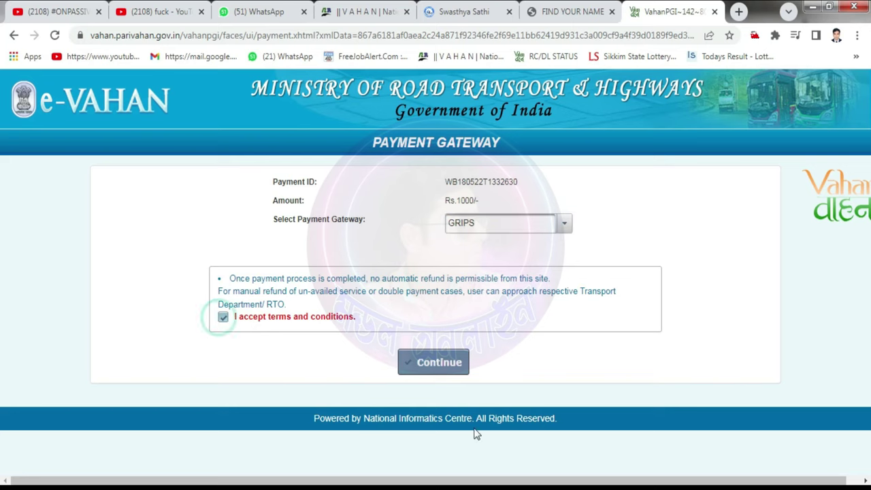
pyautogui.click(434, 366)
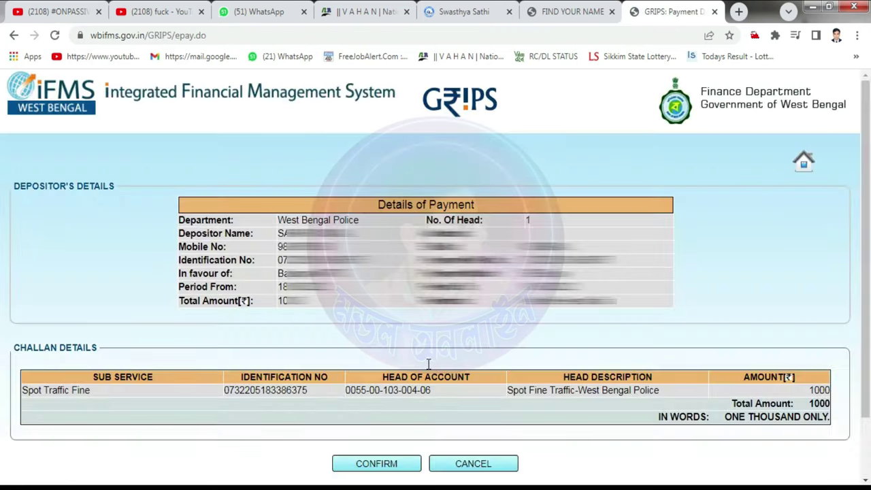
# Step: Confirm the Rs.1000 spot fine challan details and generate its GRN
pyautogui.click(392, 461)
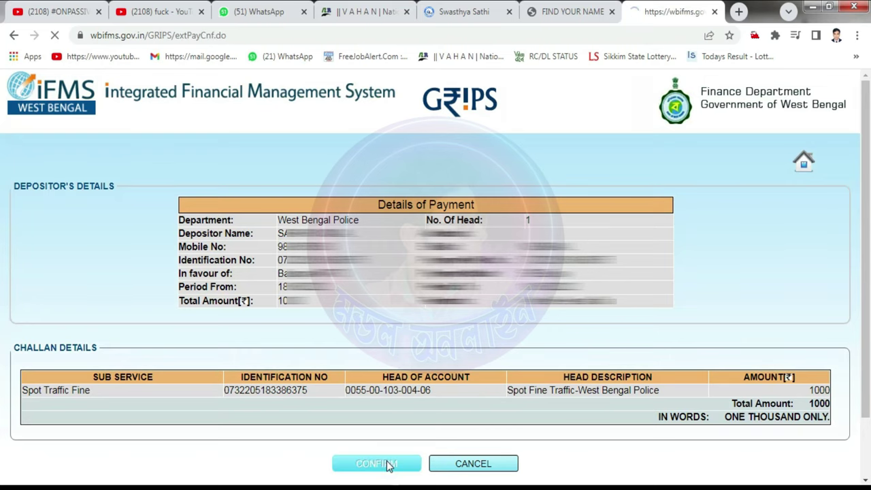
pyautogui.click(436, 358)
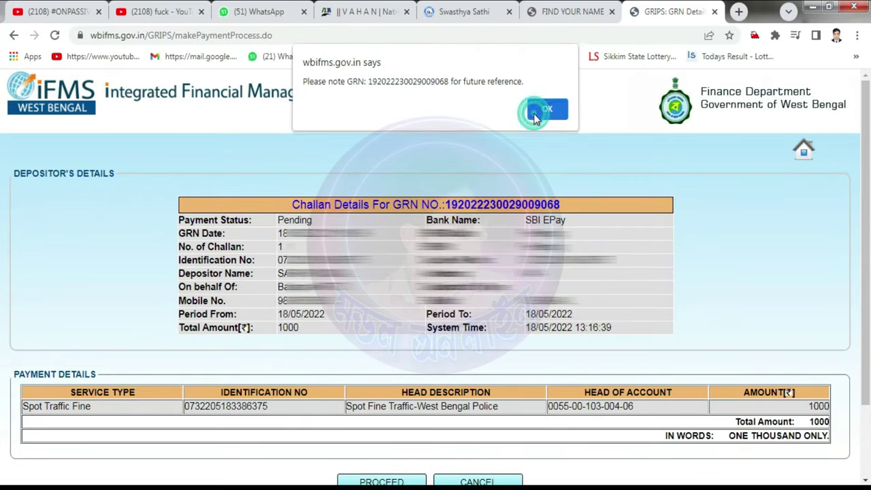
pyautogui.click(536, 113)
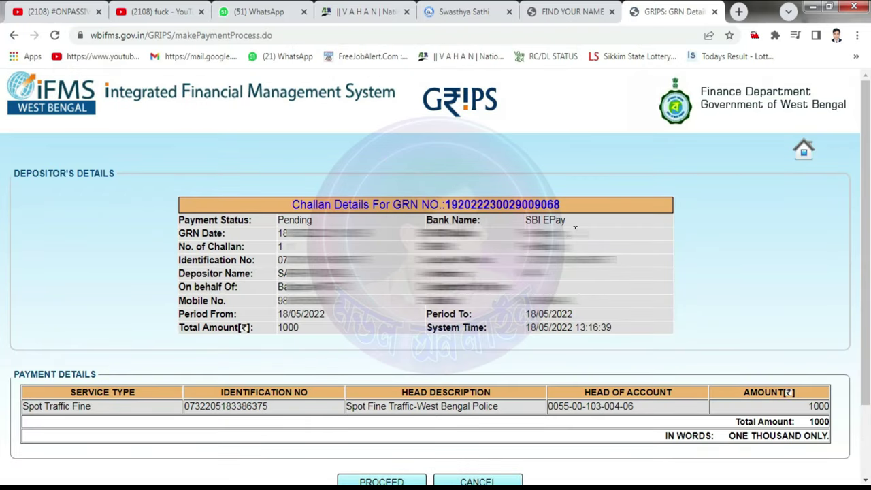
# Step: Copy the challan's GRN number into Notepad for later use
pyautogui.moveTo(294, 204); pyautogui.dragTo(577, 208)
pyautogui.moveTo(446, 204); pyautogui.dragTo(562, 209)
pyautogui.hotkey('ctrl', 'c')
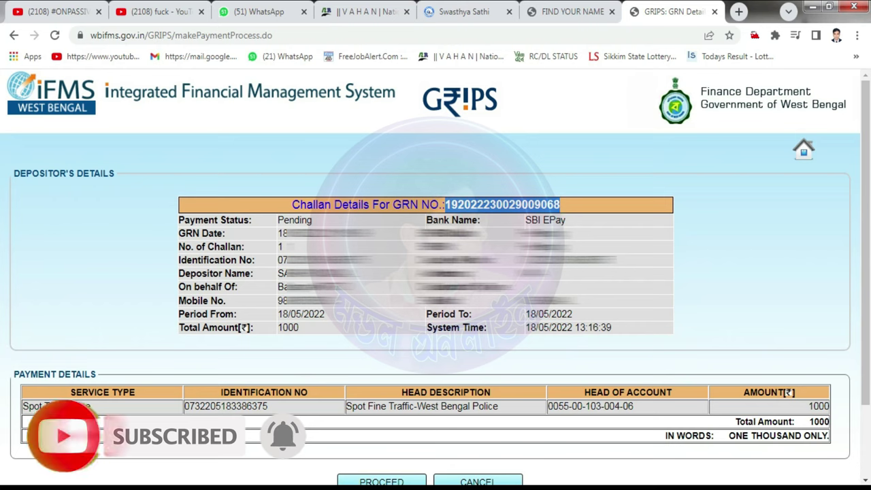
pyautogui.hotkey('alt', 'Tab')
pyautogui.hotkey('ctrl', 'v')
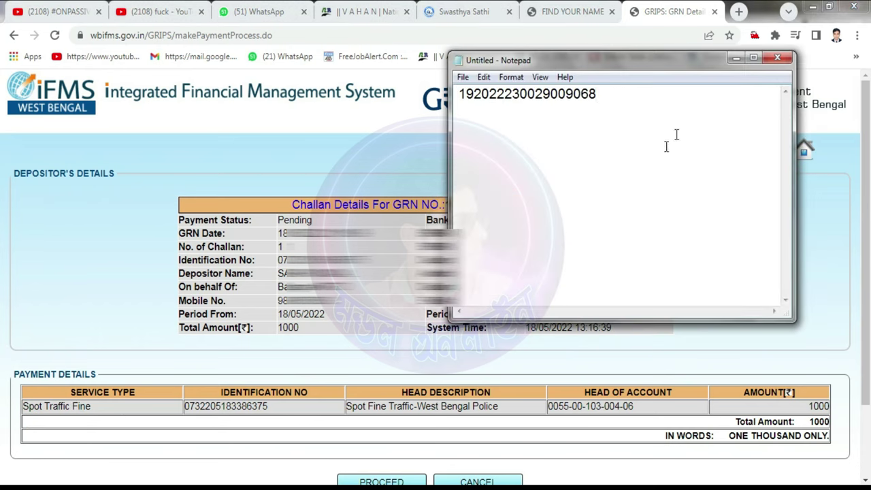
pyautogui.click(735, 59)
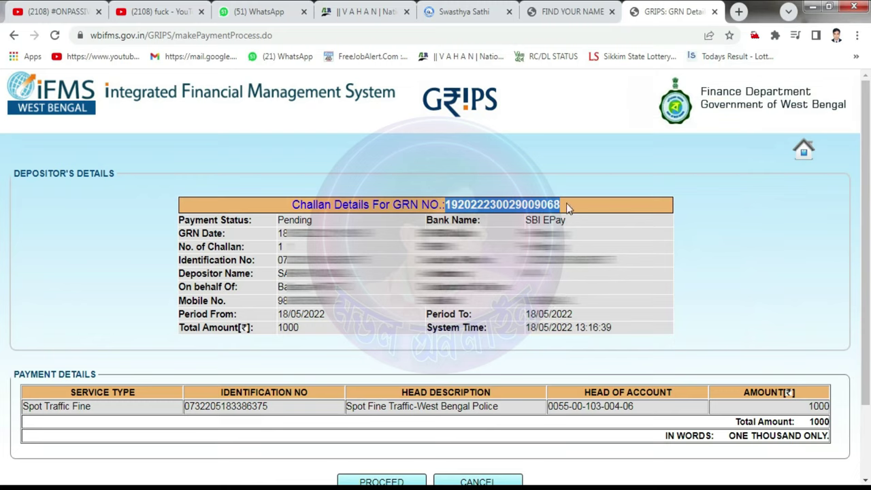
# Step: Proceed to bank payment, enter the captcha and confirm the details
pyautogui.scroll(-3, 517, 286)
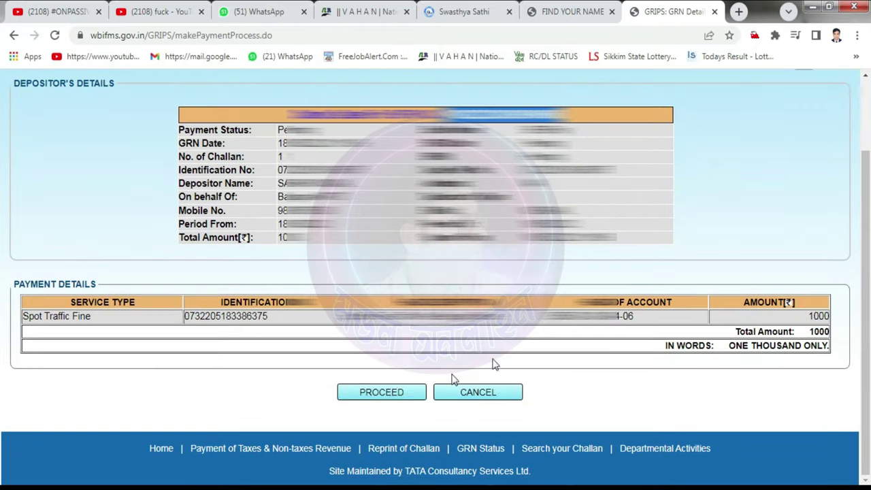
pyautogui.click(382, 394)
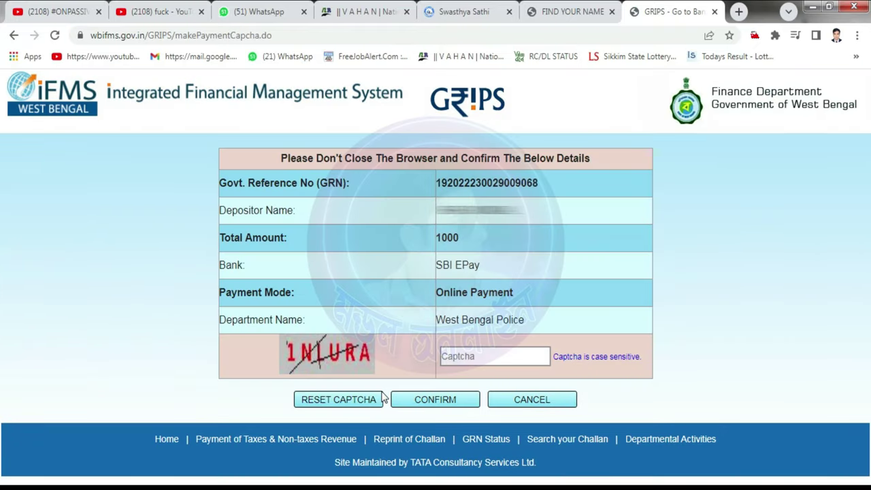
pyautogui.click(474, 354)
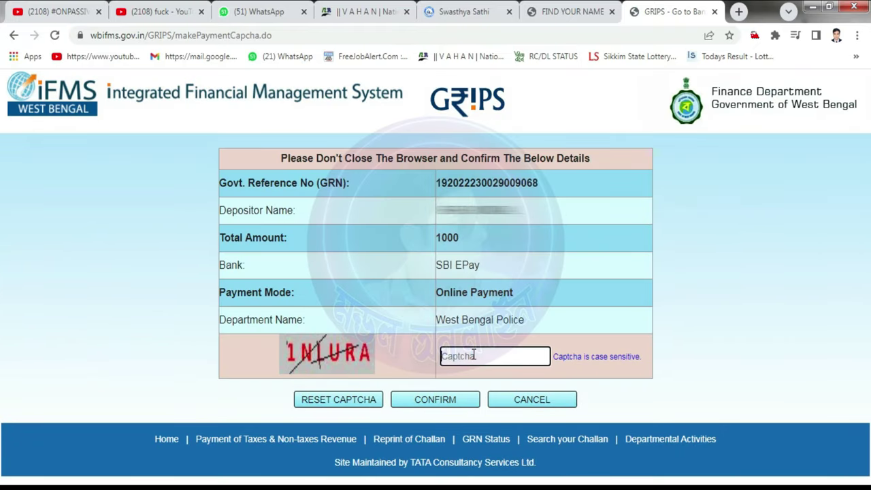
pyautogui.write('1NLURA')
pyautogui.click(441, 399)
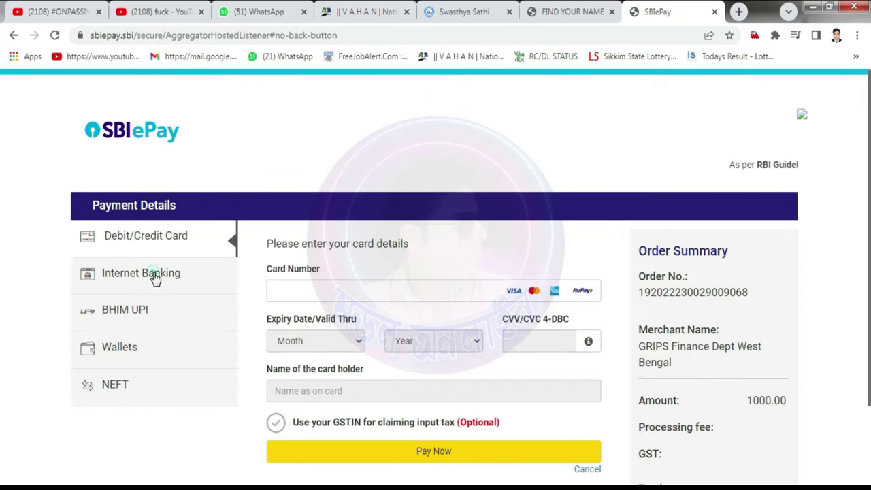
# Step: Pay the 1000.00 order via Internet Banking with State Bank of India
pyautogui.click(156, 277)
pyautogui.click(331, 309)
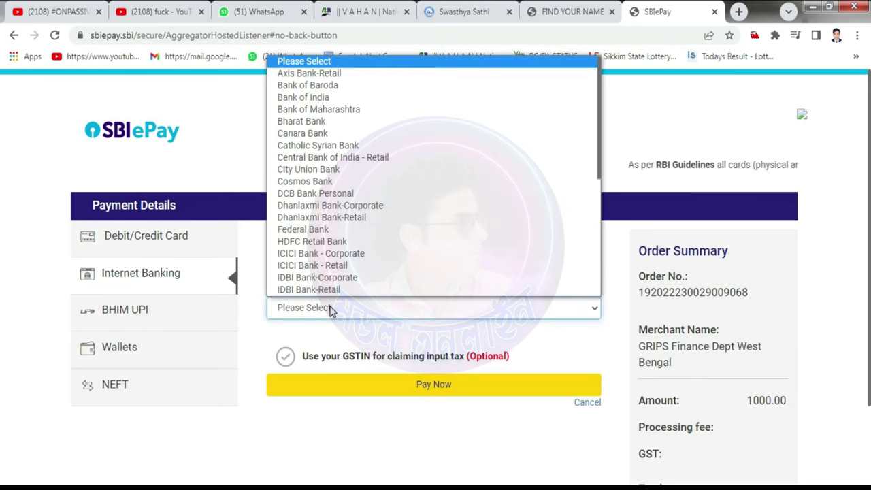
pyautogui.press('s')
pyautogui.press('s')
pyautogui.press('s')
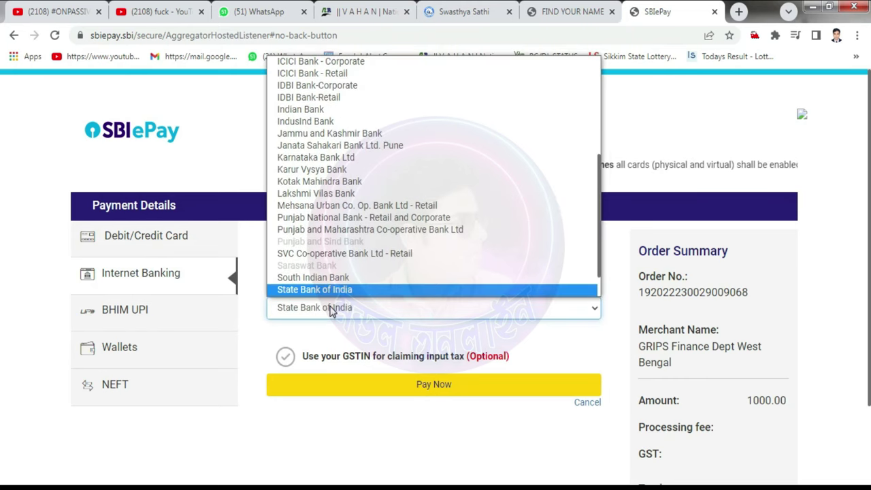
pyautogui.press('s')
pyautogui.press('s')
pyautogui.press('s')
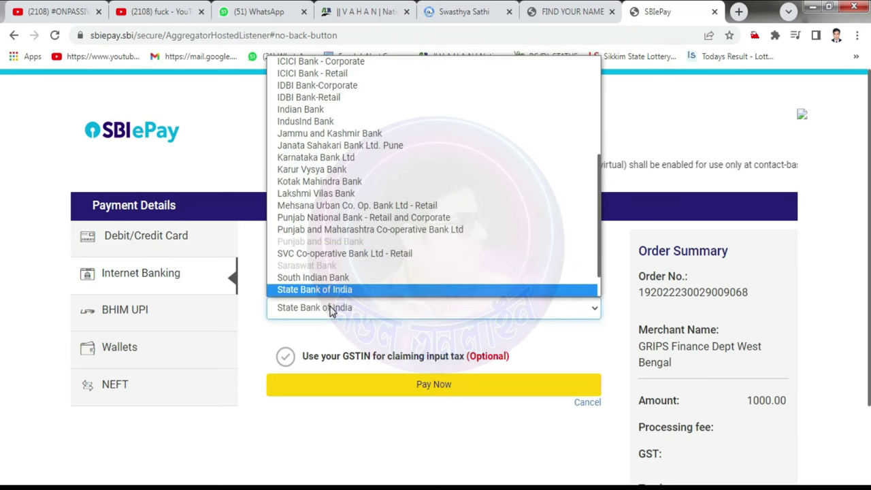
pyautogui.press('Return')
pyautogui.click(414, 383)
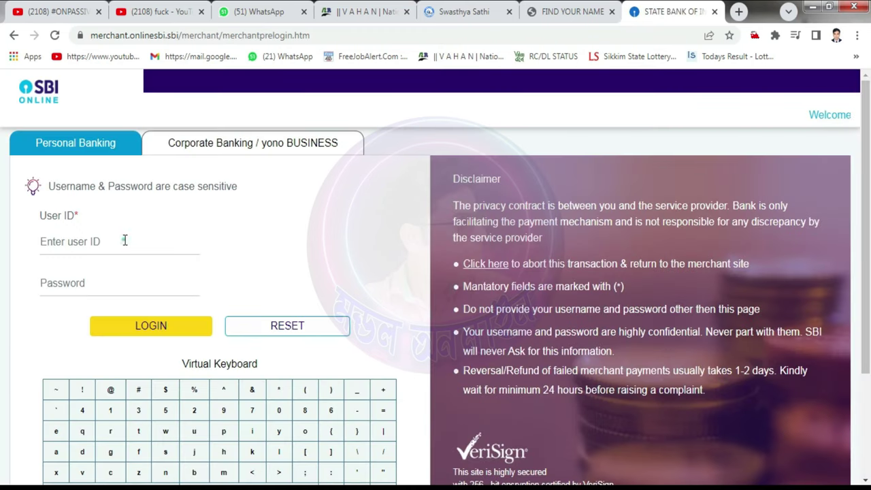
# Step: Log in to SBI Online personal banking with the user ID and password
pyautogui.click(124, 241)
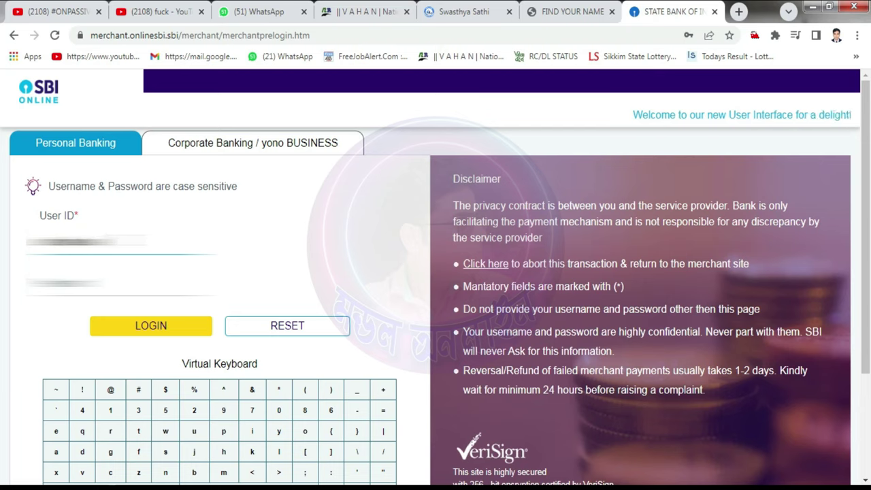
pyautogui.press('Tab')
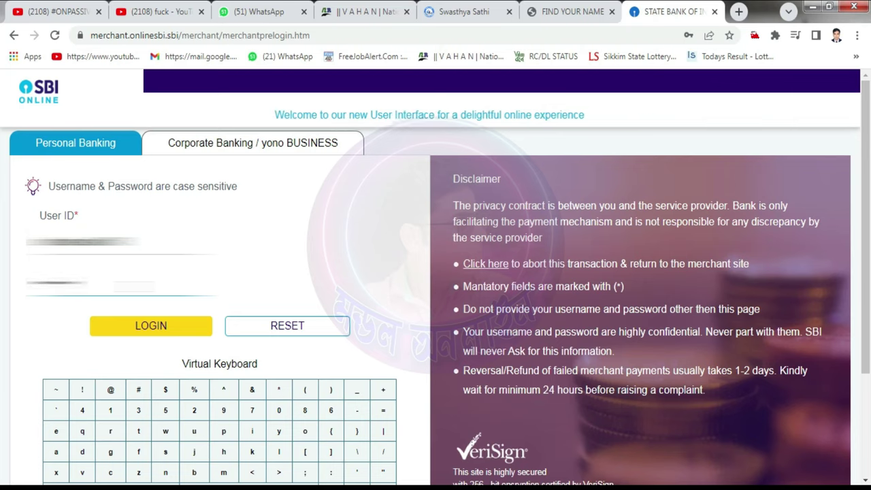
pyautogui.click(152, 327)
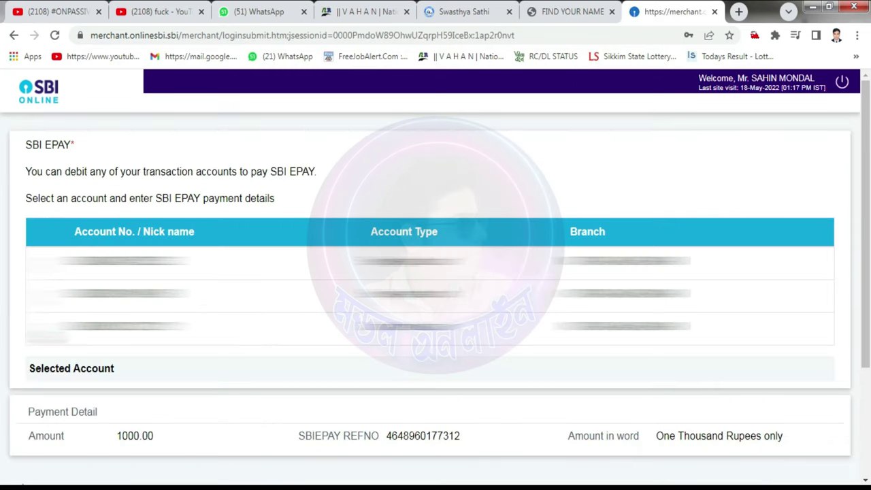
# Step: Select the account to debit and confirm the 1000.00 payment
pyautogui.click(36, 329)
pyautogui.scroll(-2, 348, 381)
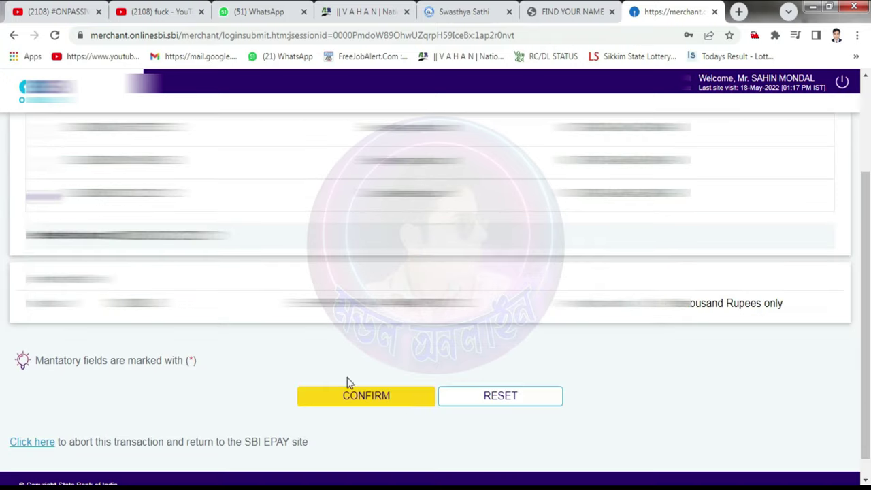
pyautogui.click(391, 398)
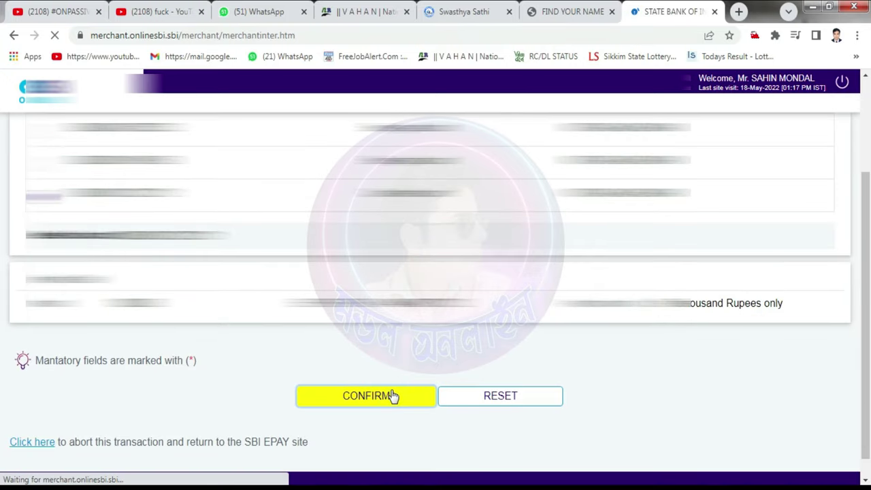
# Step: Enter the SMS high security password and submit it to authorise payment
pyautogui.scroll(-2, 391, 397)
pyautogui.click(401, 369)
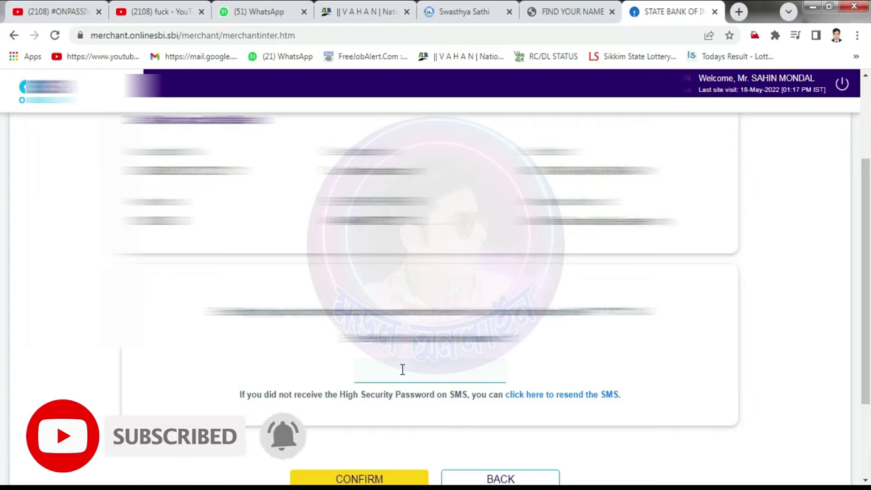
pyautogui.write('••')
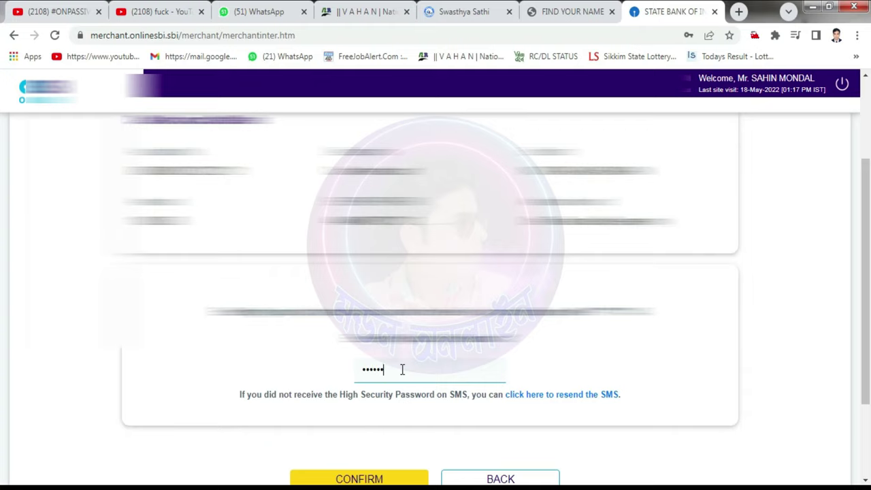
pyautogui.click(398, 479)
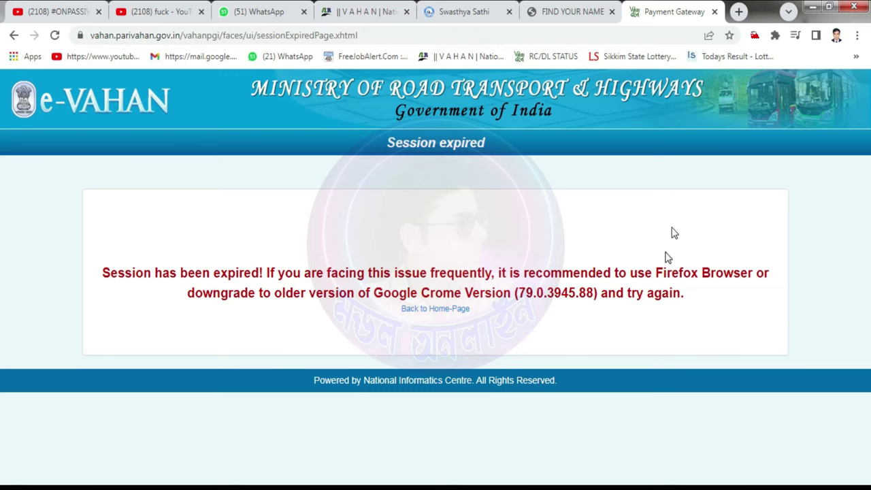
# Step: Search Google for echallan parivahan.gov.in in a new tab
pyautogui.click(738, 11)
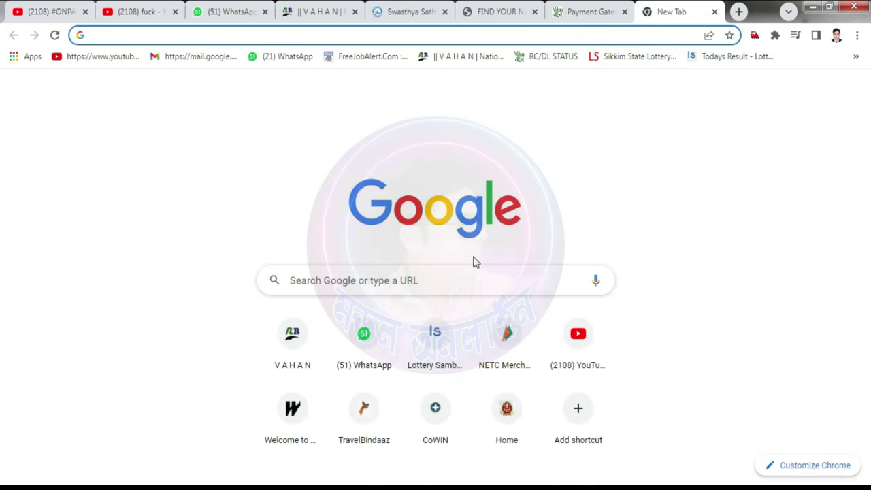
pyautogui.click(475, 278)
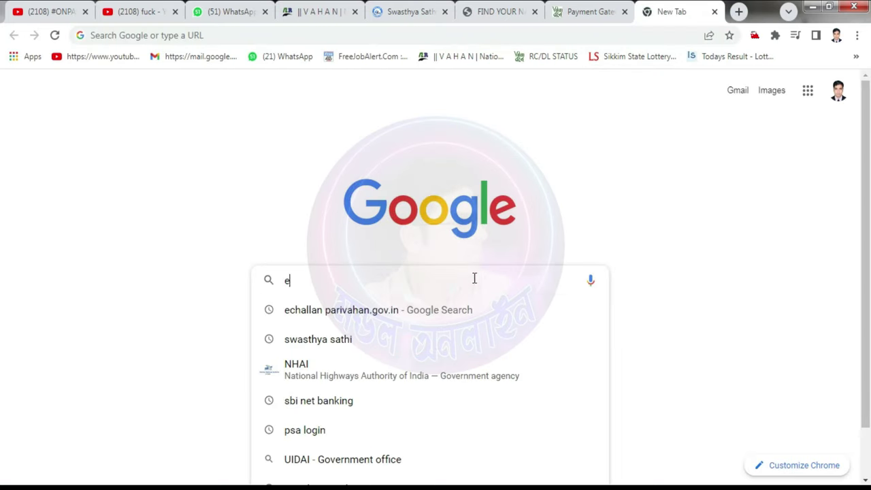
pyautogui.press('Return')
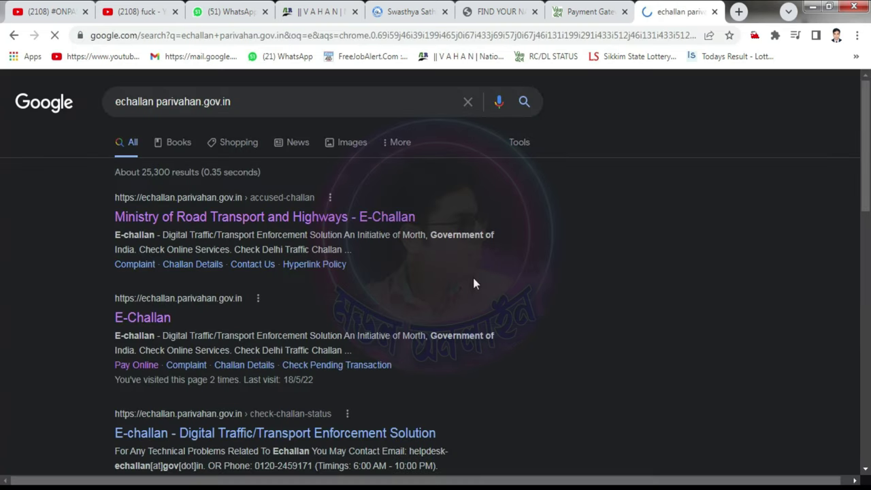
# Step: On the E-Challan site, enter the challan number and captcha and get its details
pyautogui.click(166, 326)
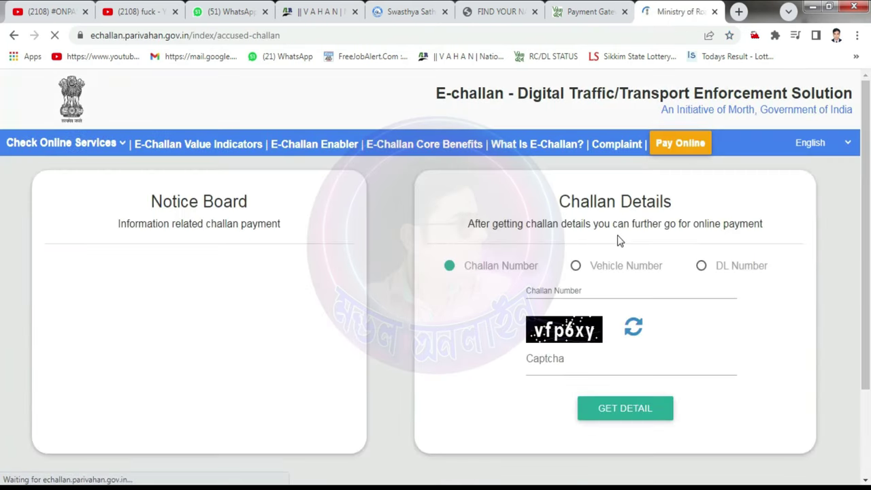
pyautogui.click(578, 290)
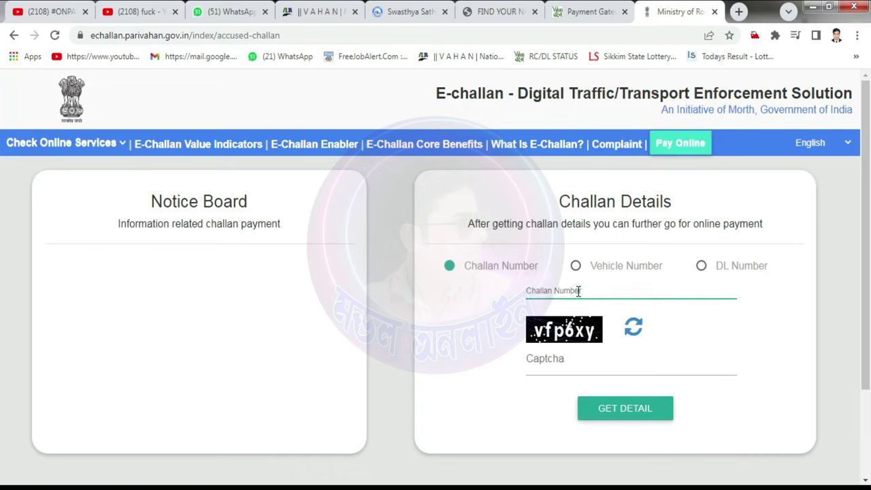
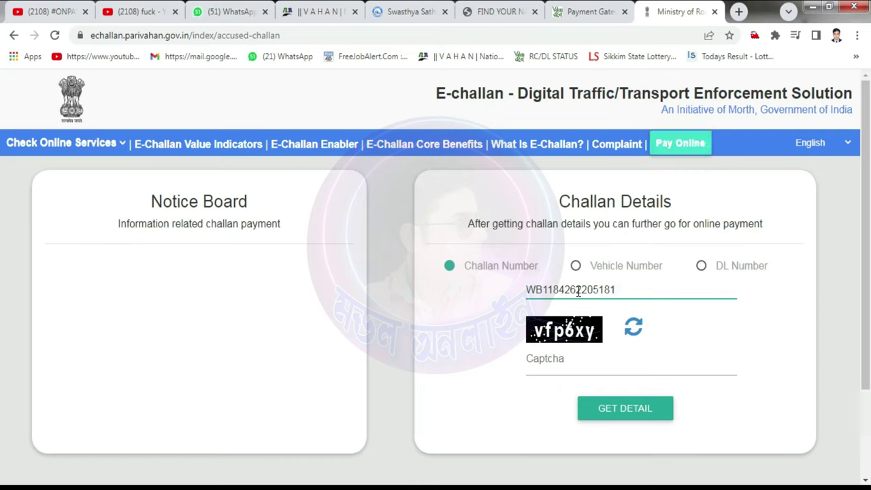
pyautogui.click(571, 370)
pyautogui.write('vf')
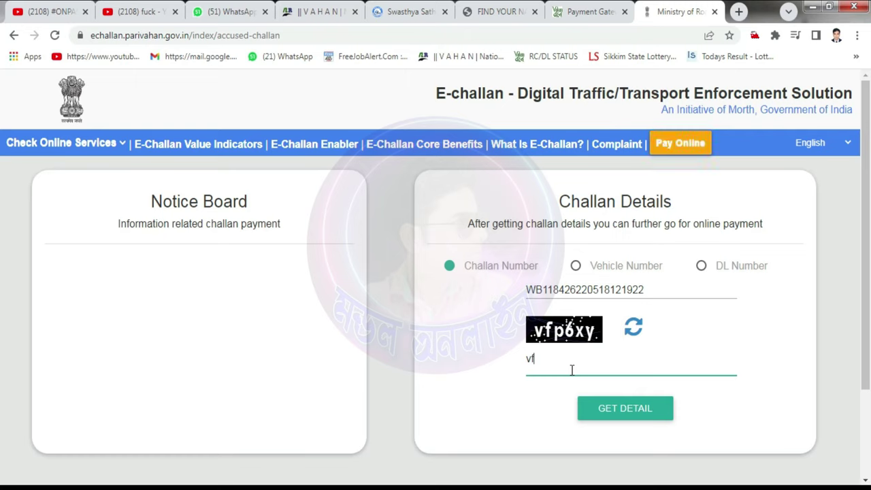
pyautogui.write('p6xy')
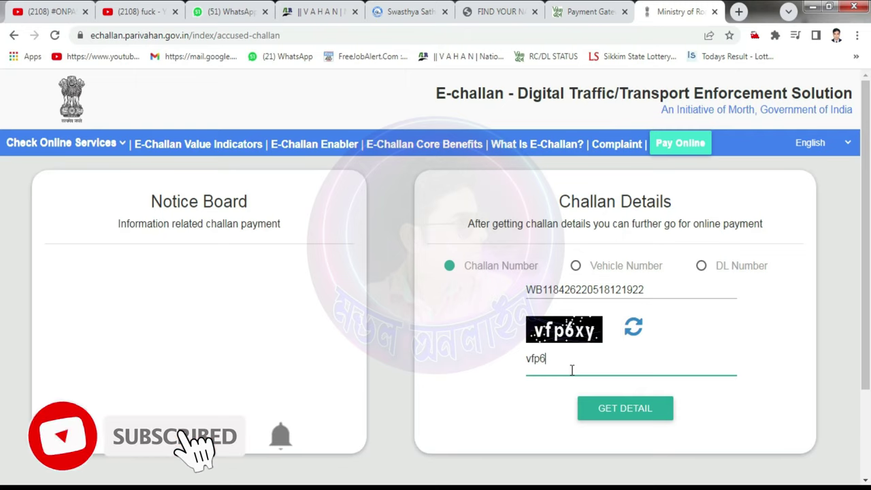
pyautogui.click(622, 411)
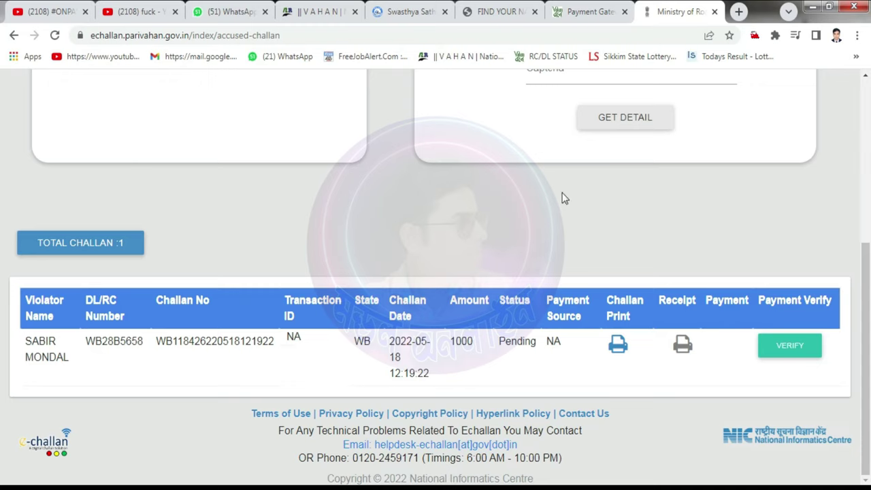
# Step: Search 'grips portal' in a new tab and open the grips - iFMS site
pyautogui.click(738, 12)
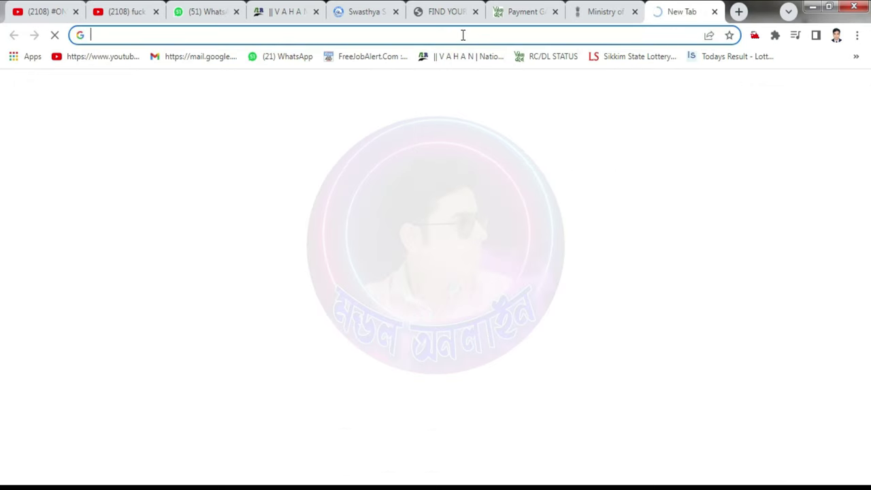
pyautogui.click(463, 35)
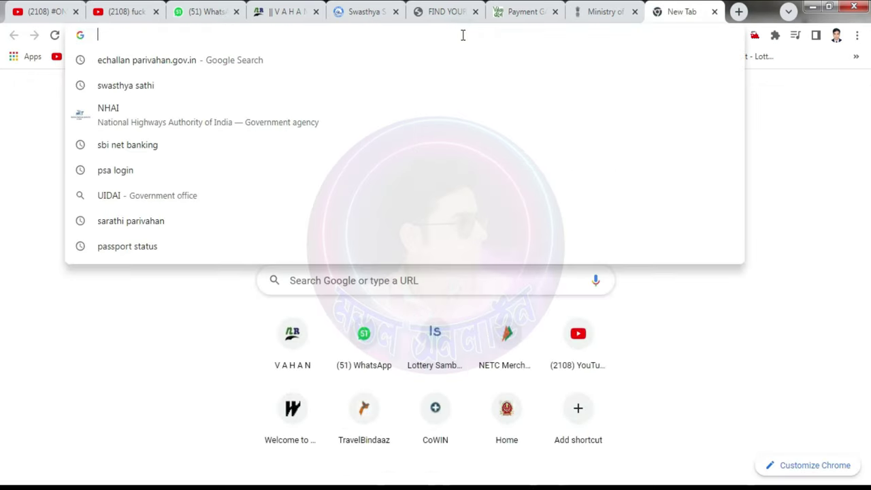
pyautogui.write('grips')
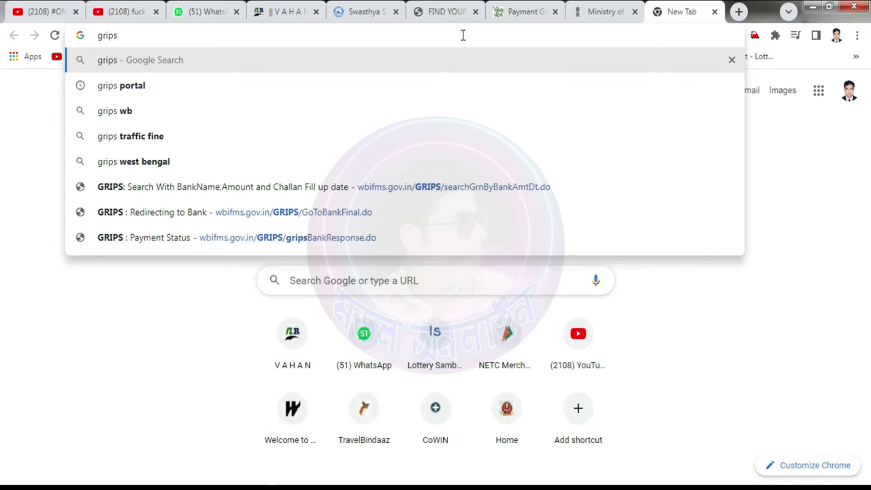
pyautogui.press('Down')
pyautogui.press('Return')
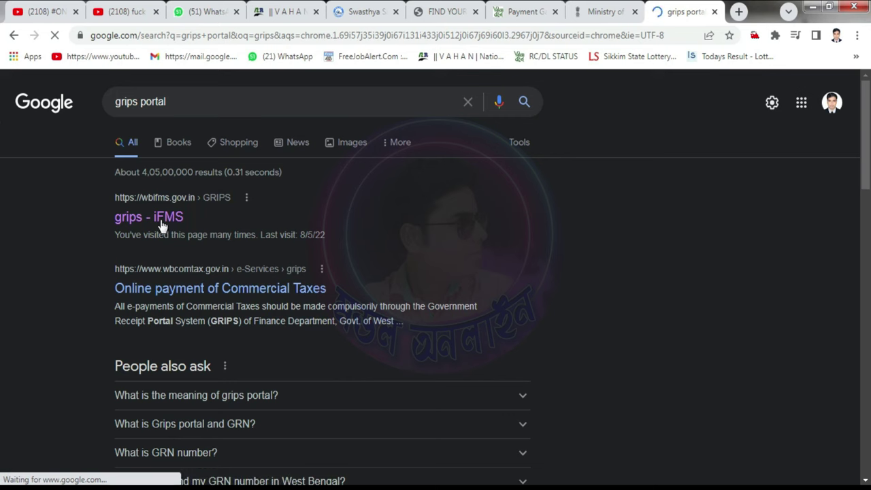
pyautogui.click(163, 219)
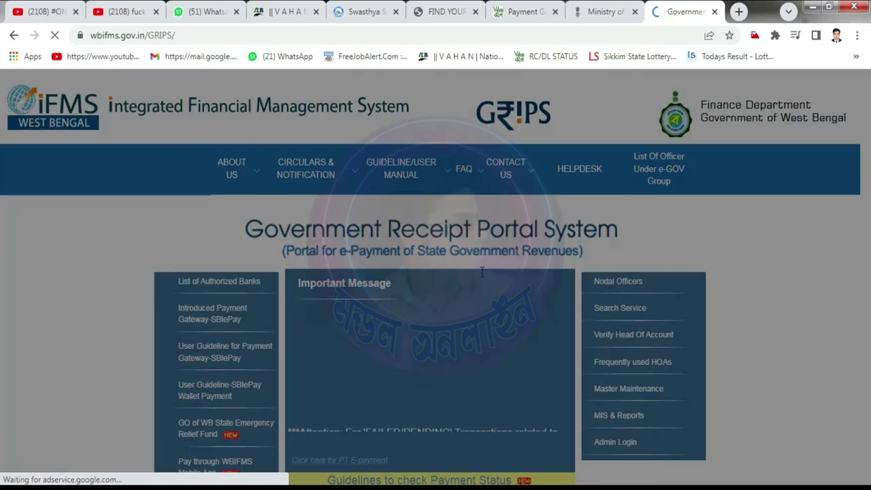
# Step: Dismiss the relief fund announcement and go to Challan Reprint
pyautogui.scroll(-3, 478, 275)
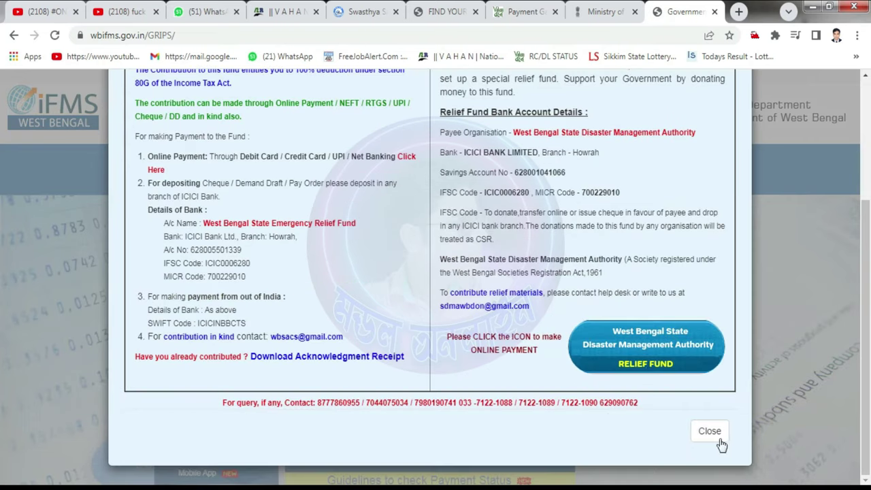
pyautogui.click(716, 435)
pyautogui.scroll(-3, 398, 346)
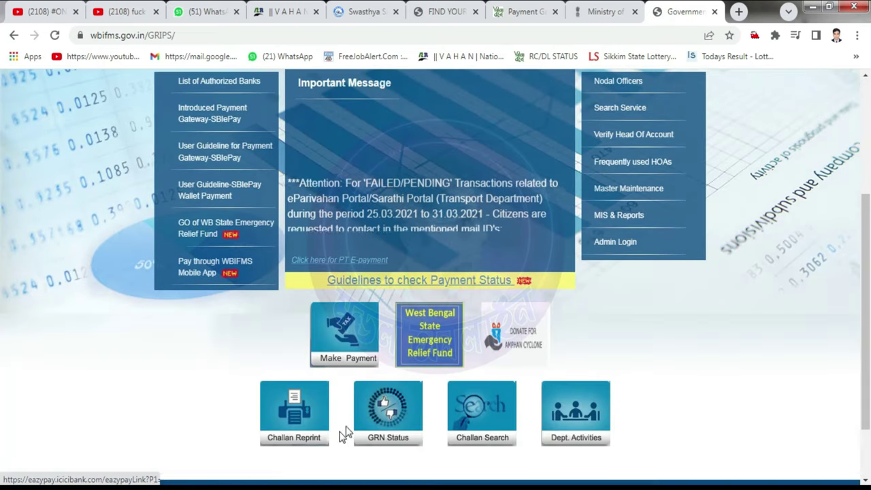
pyautogui.click(308, 441)
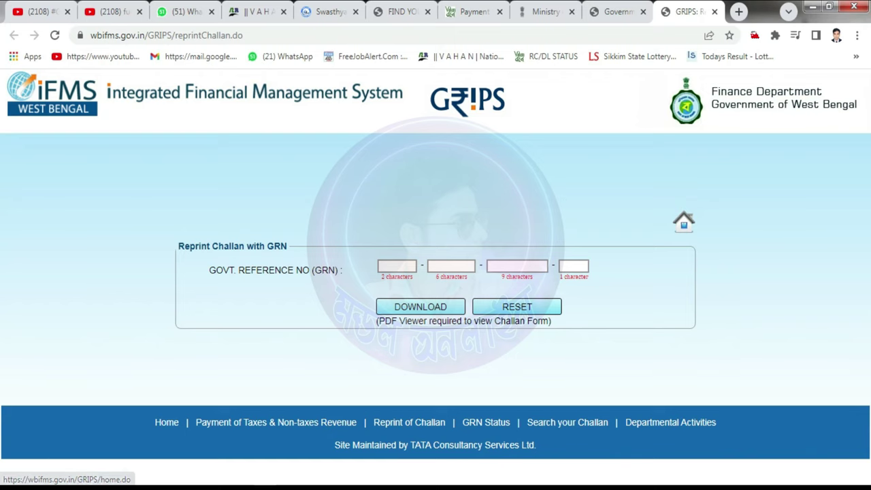
# Step: Paste the GRN's first two parts (two and six digits) from Notepad into the form
pyautogui.click(365, 385)
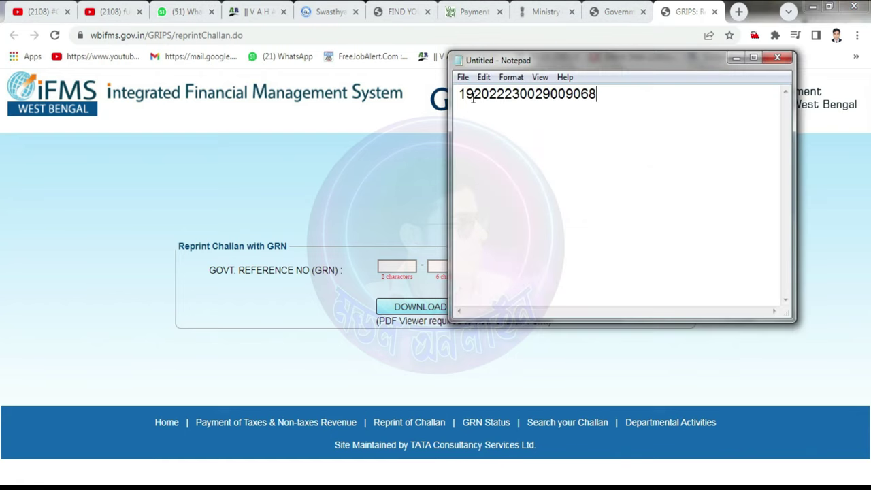
pyautogui.moveTo(474, 95); pyautogui.dragTo(461, 95)
pyautogui.hotkey('ctrl', 'c')
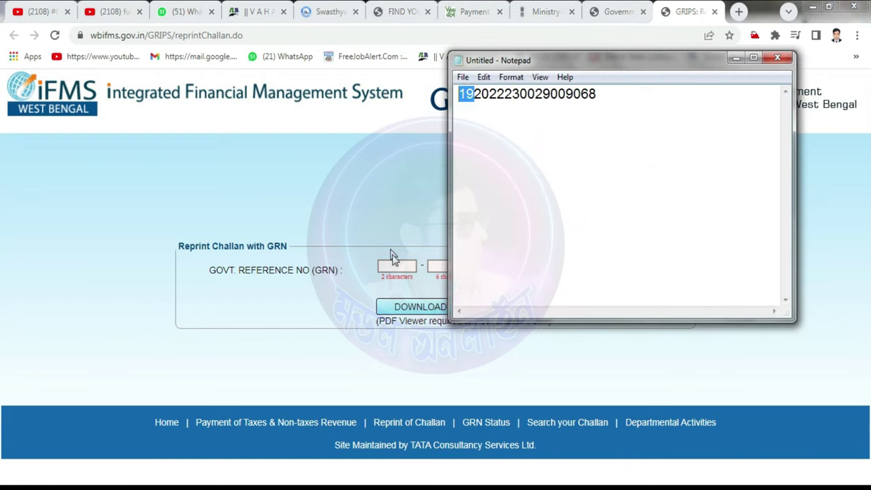
pyautogui.click(392, 259)
pyautogui.hotkey('ctrl', 'v')
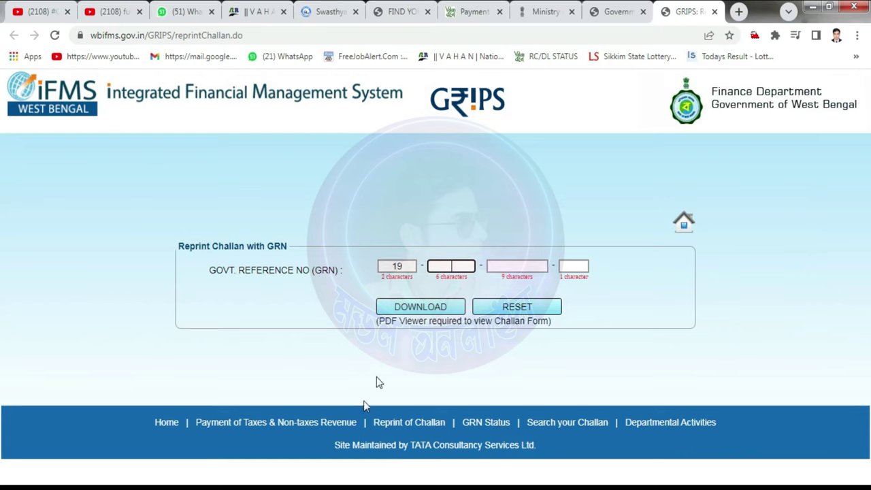
pyautogui.hotkey('alt', 'Tab')
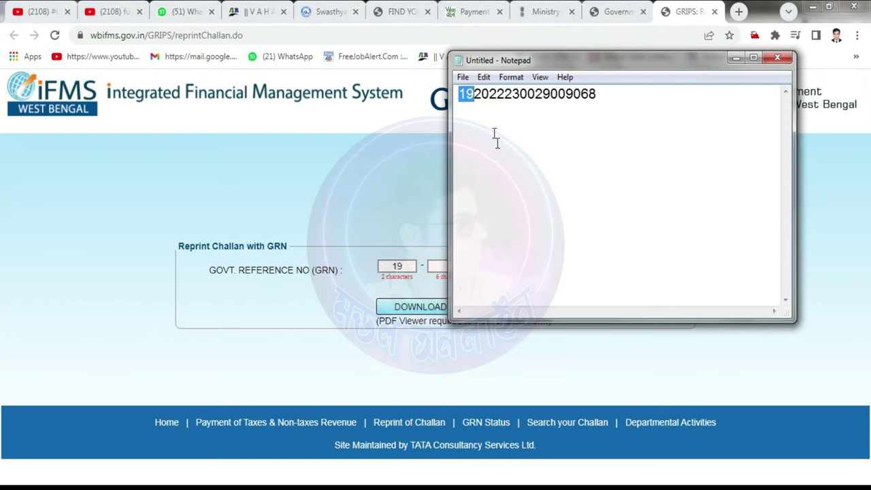
pyautogui.moveTo(475, 94); pyautogui.dragTo(520, 94)
pyautogui.hotkey('ctrl', 'c')
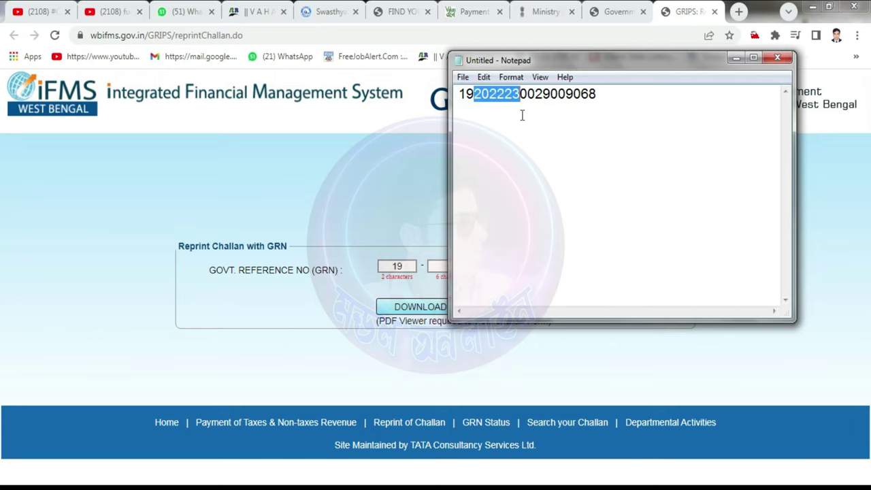
pyautogui.click(438, 266)
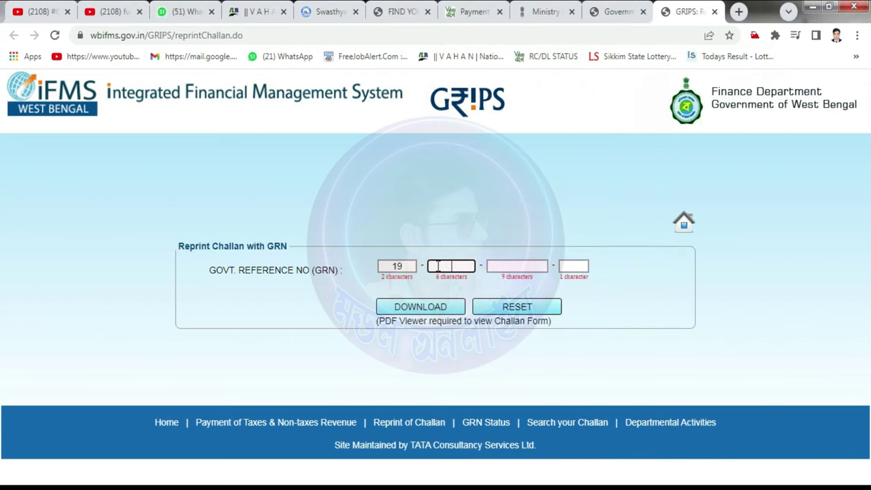
pyautogui.hotkey('ctrl', 'v')
# Step: Paste the nine-digit third part, enter 8 as the last part, and download the reprint
pyautogui.hotkey('alt', 'Tab')
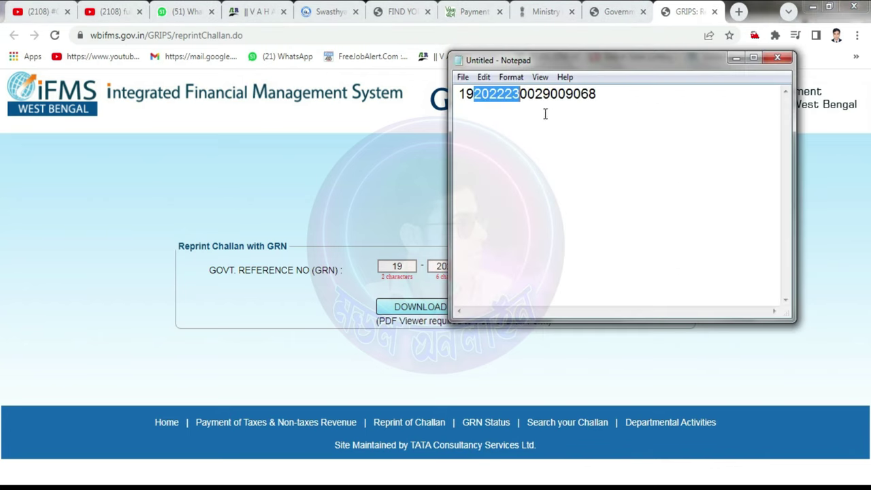
pyautogui.moveTo(520, 94); pyautogui.dragTo(589, 99)
pyautogui.hotkey('ctrl', 'c')
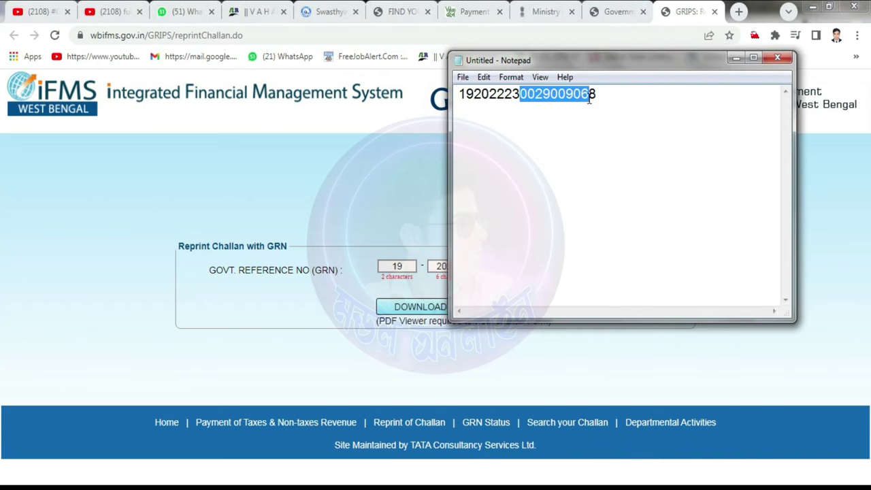
pyautogui.click(442, 362)
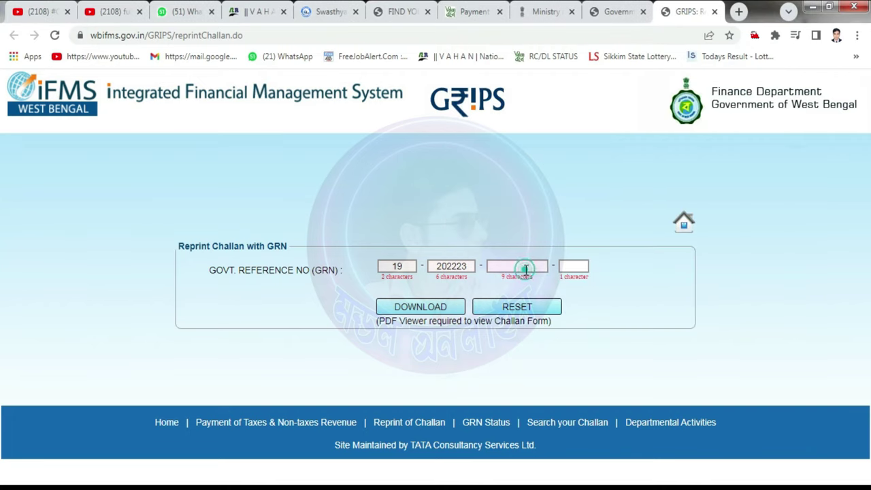
pyautogui.click(523, 268)
pyautogui.hotkey('ctrl', 'v')
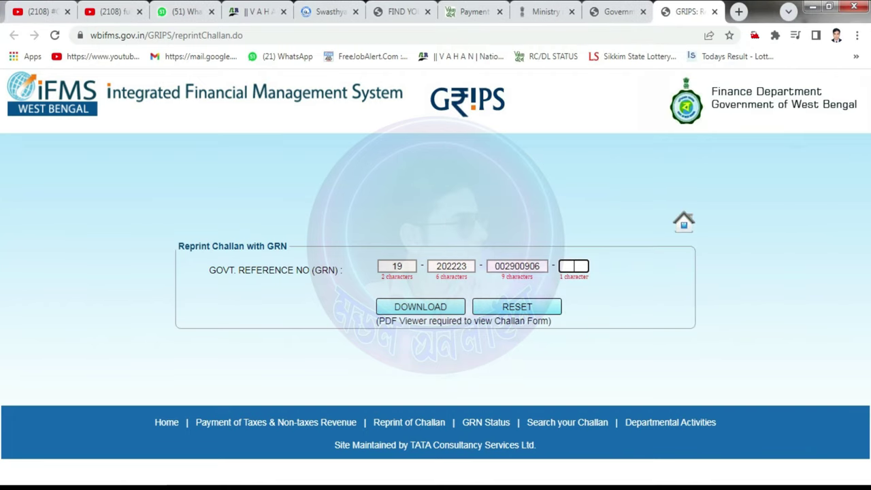
pyautogui.hotkey('alt', 'Tab')
pyautogui.click(554, 358)
pyautogui.write('8')
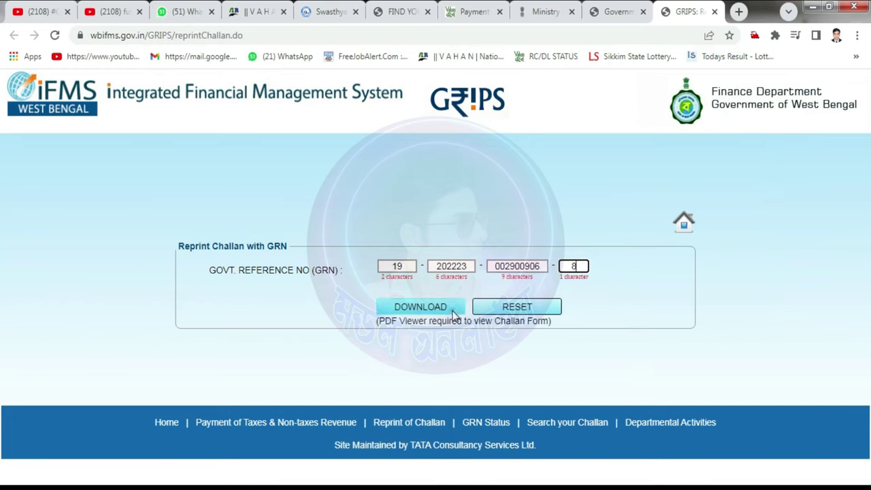
pyautogui.click(454, 311)
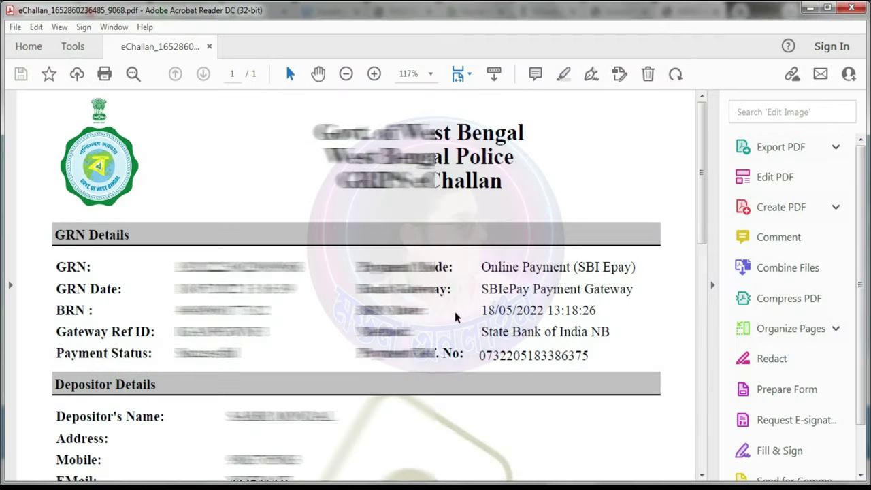
# Step: Review the eChallan receipt PDF showing the 1000 fine and print it
pyautogui.scroll(-6, 455, 317)
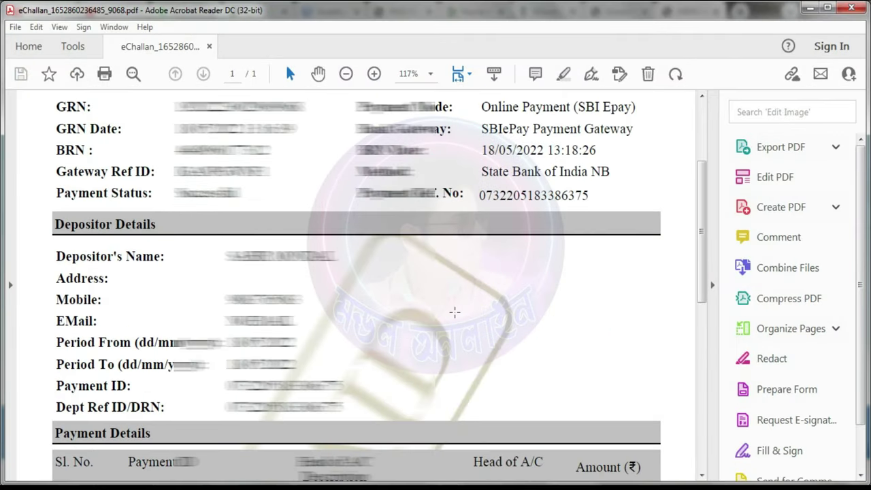
pyautogui.scroll(2, 455, 317)
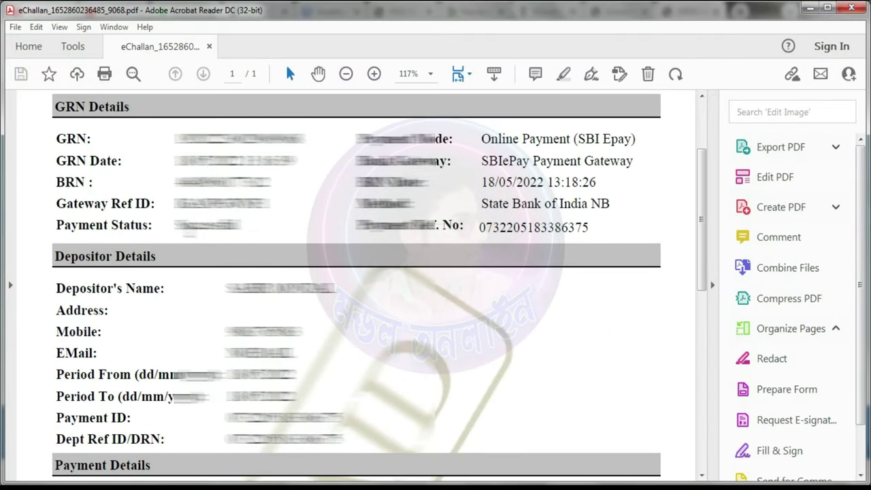
pyautogui.scroll(-15, 437, 259)
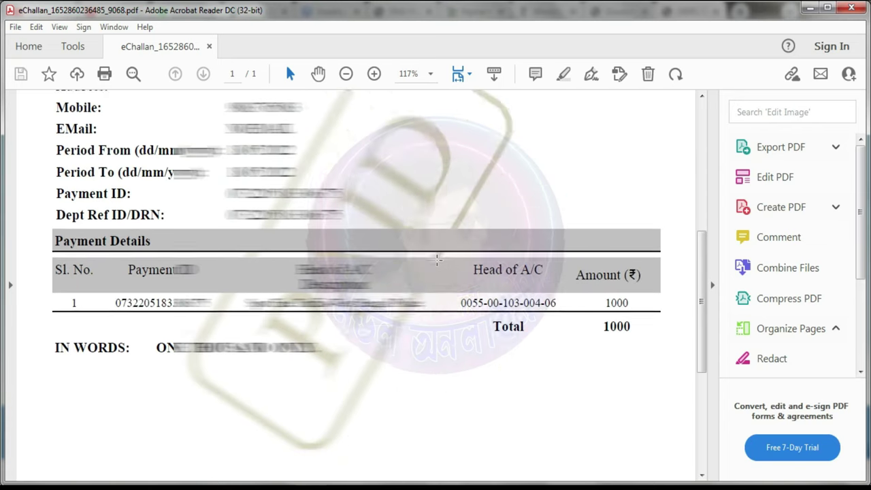
pyautogui.scroll(15, 437, 266)
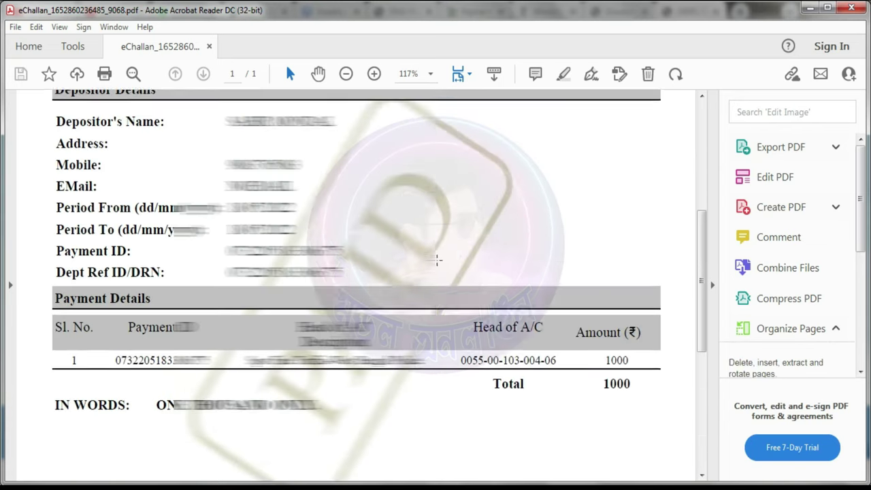
pyautogui.click(103, 74)
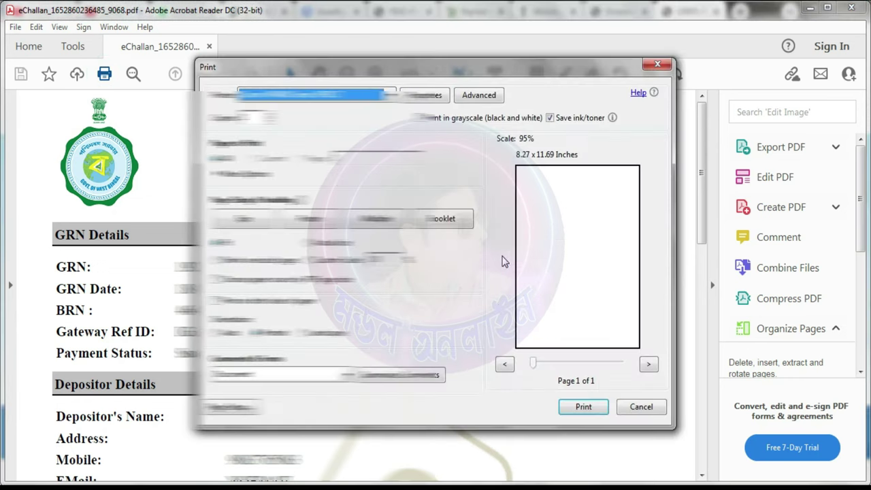
pyautogui.click(583, 411)
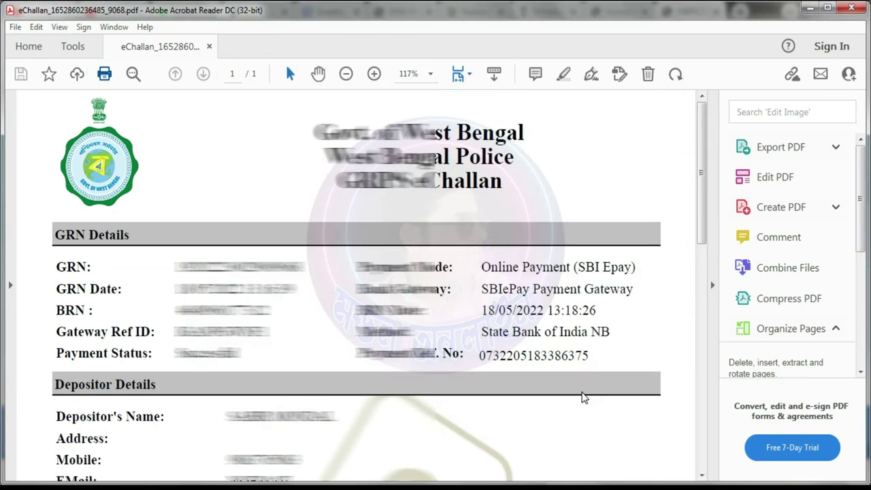